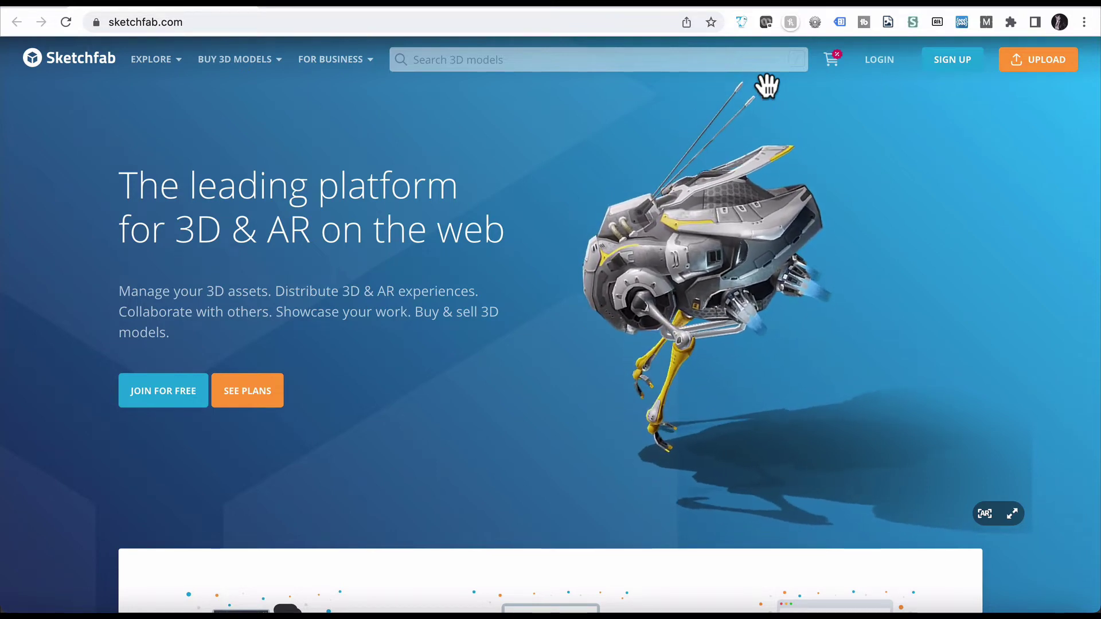
Scroll down and back up the Sketchfab home page to browse its featured models.
scroll(540, 172, "down", 8)
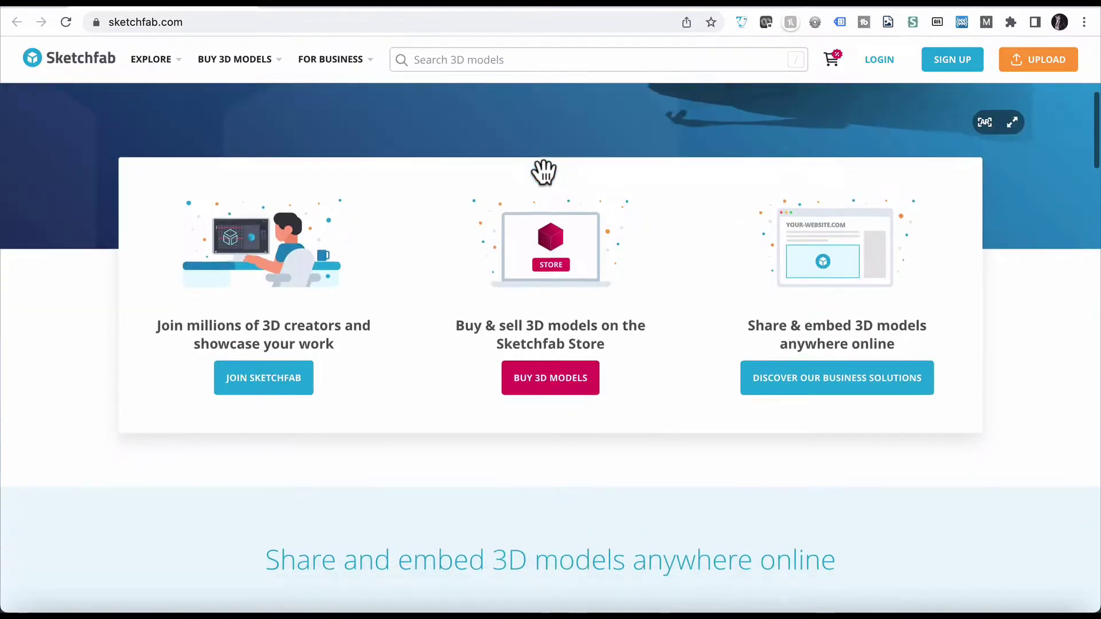
scroll(543, 172, "down", 3)
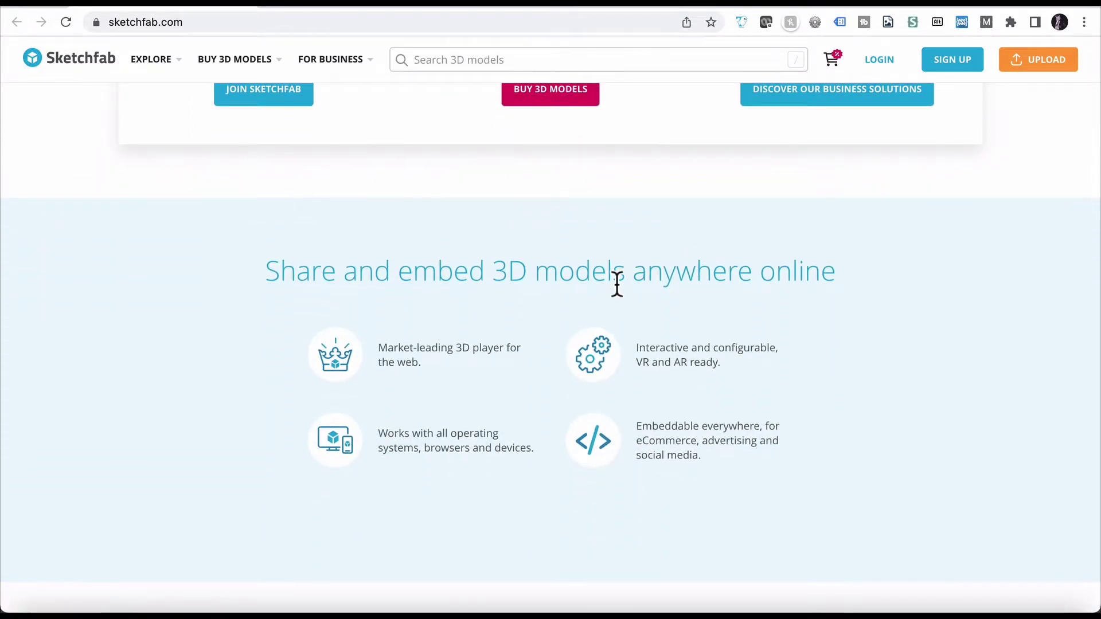
scroll(616, 284, "up", 10)
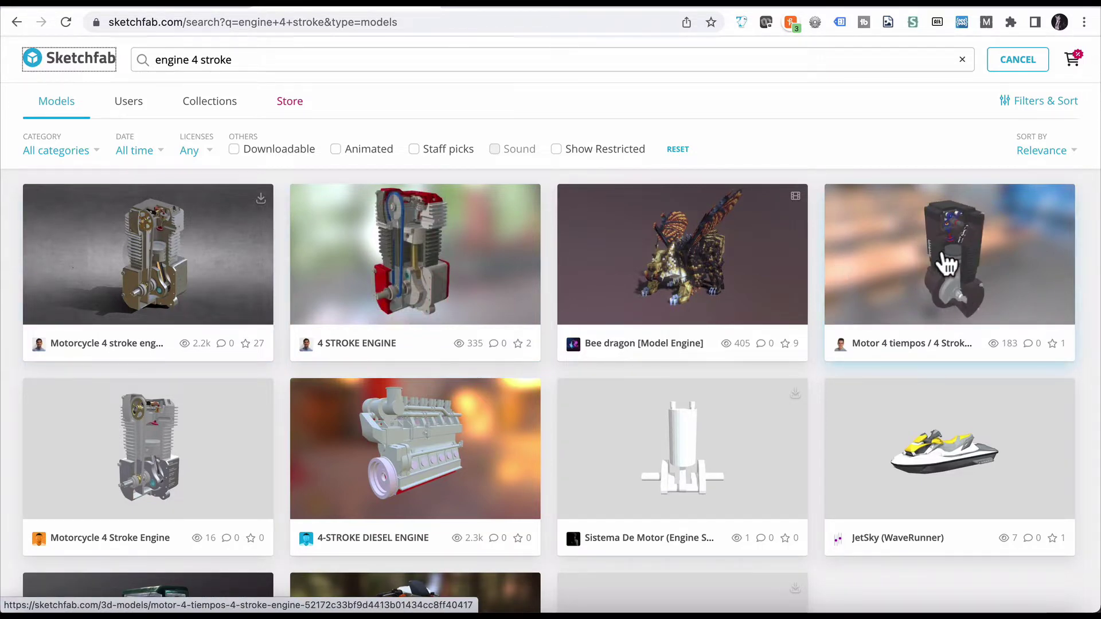
Open the 4 STROKE ENGINE model and tour its Camshaft, Valve and Piston annotations.
left_click(423, 235)
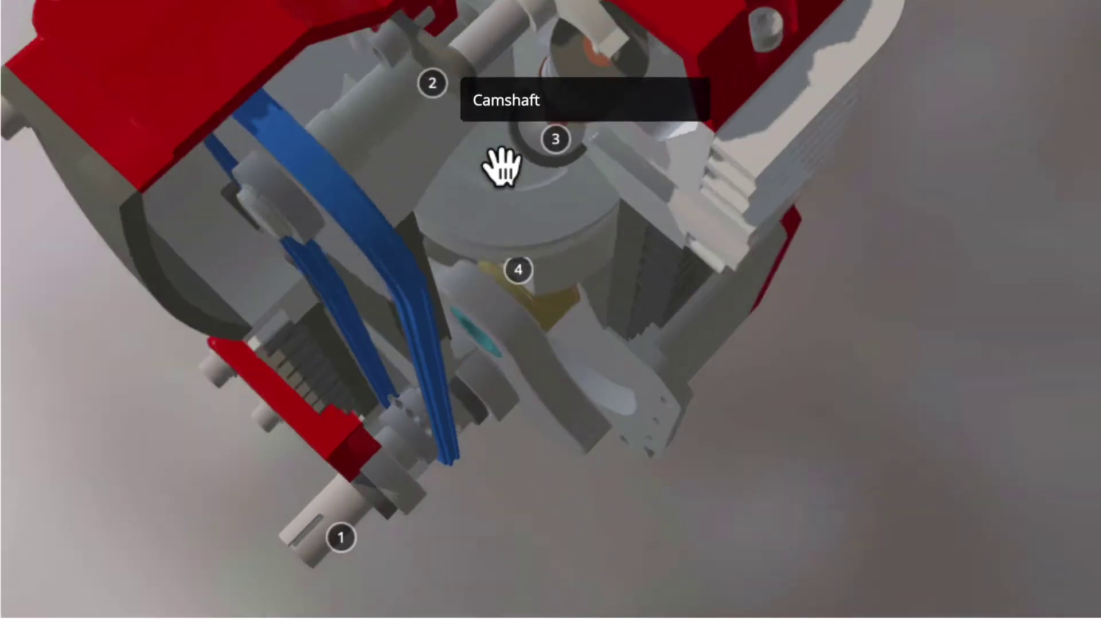
left_click(502, 166)
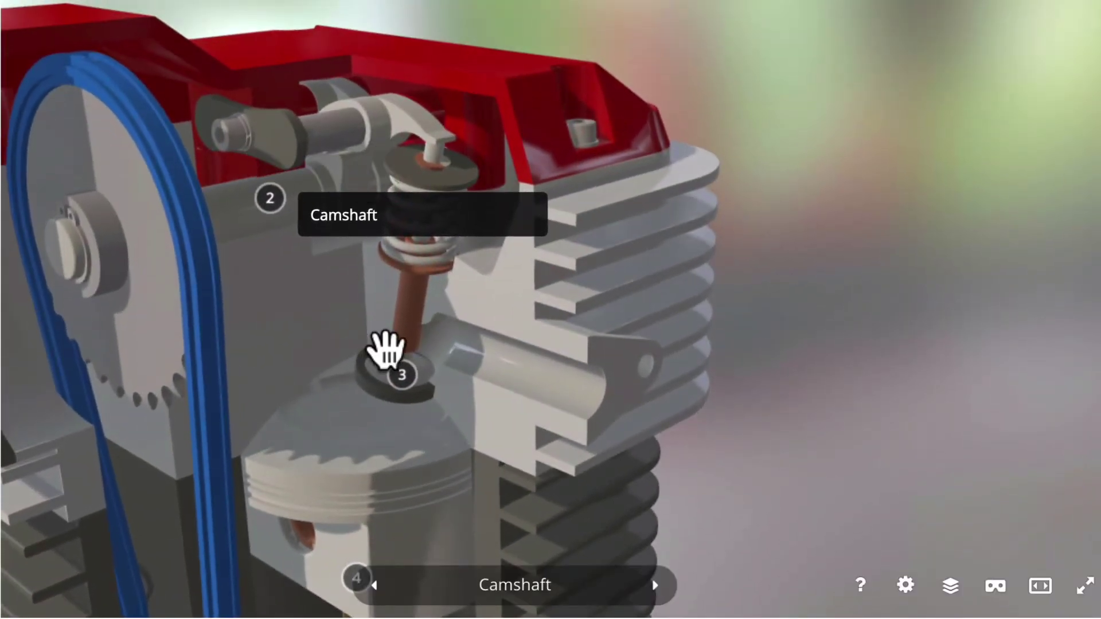
left_click(401, 377)
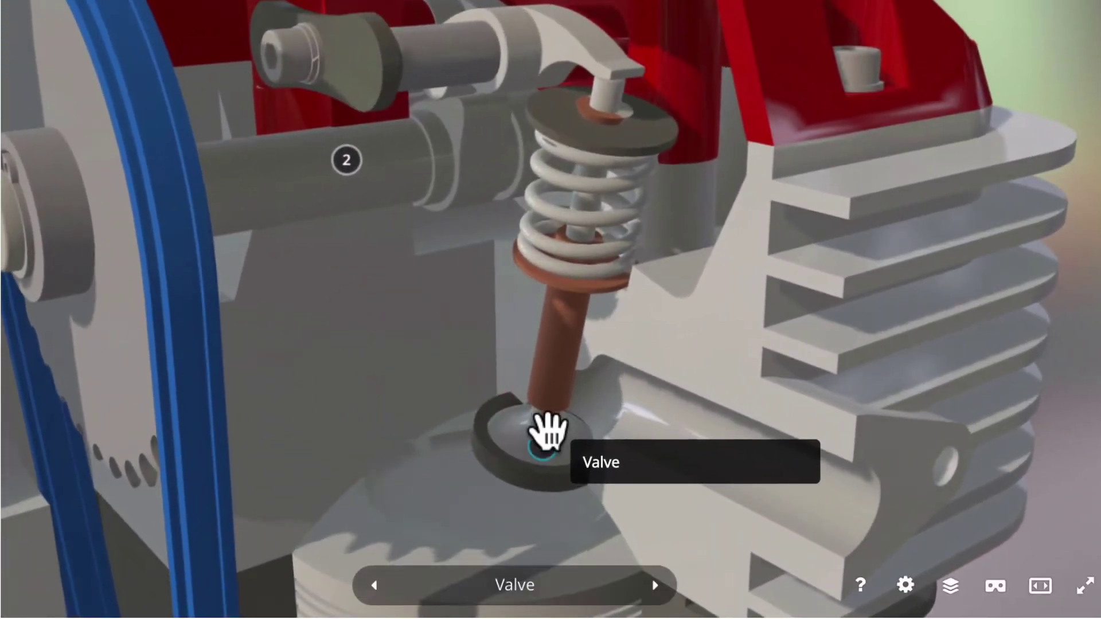
left_click_drag(537, 449, 491, 300)
left_click(490, 299)
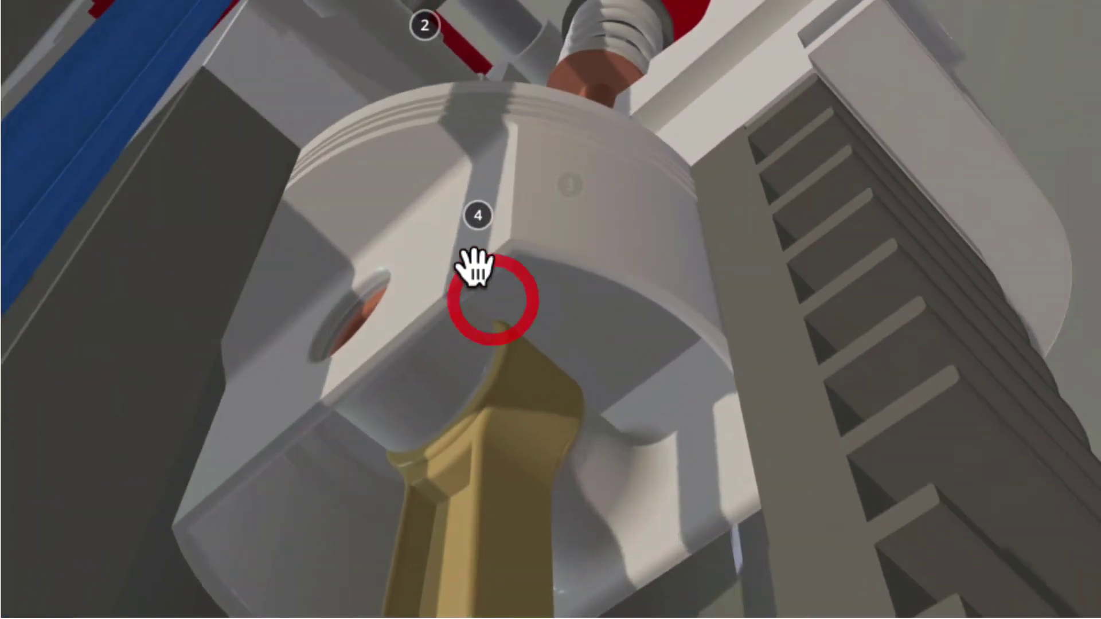
left_click(479, 217)
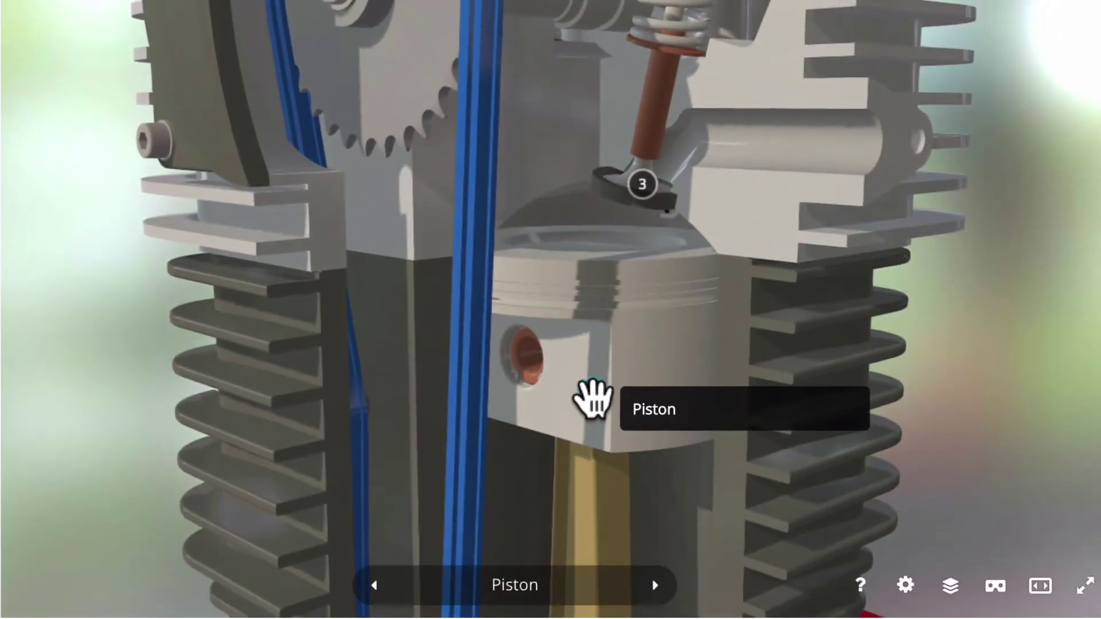
scroll(592, 400, "down", 5)
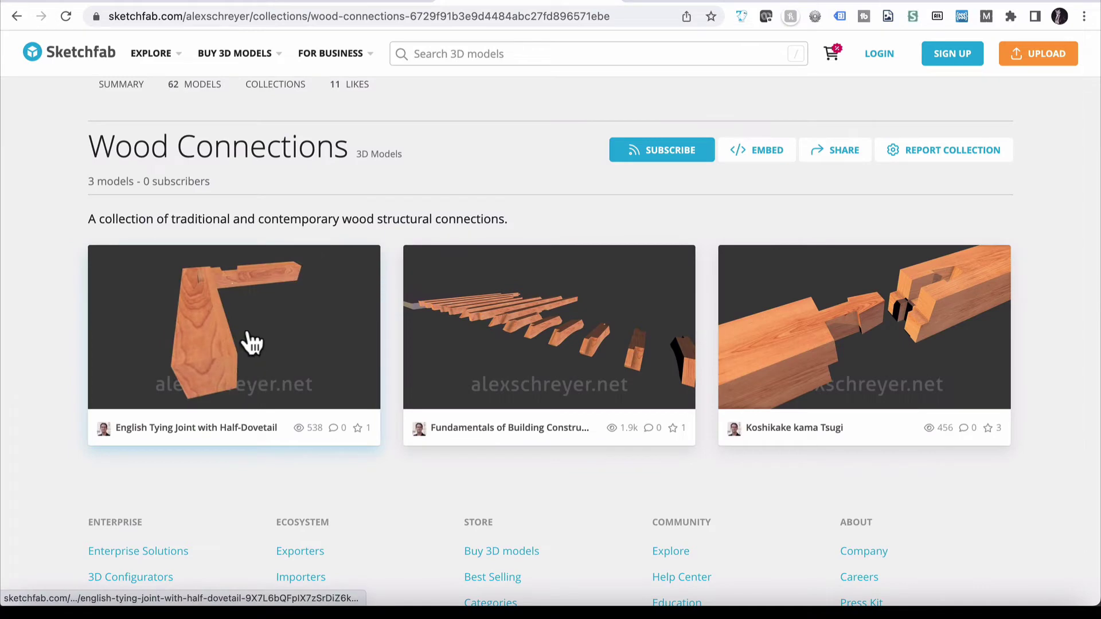
Open the English Tying Joint with Half-Dovetail model from the Wood Connections collection.
left_click(252, 342)
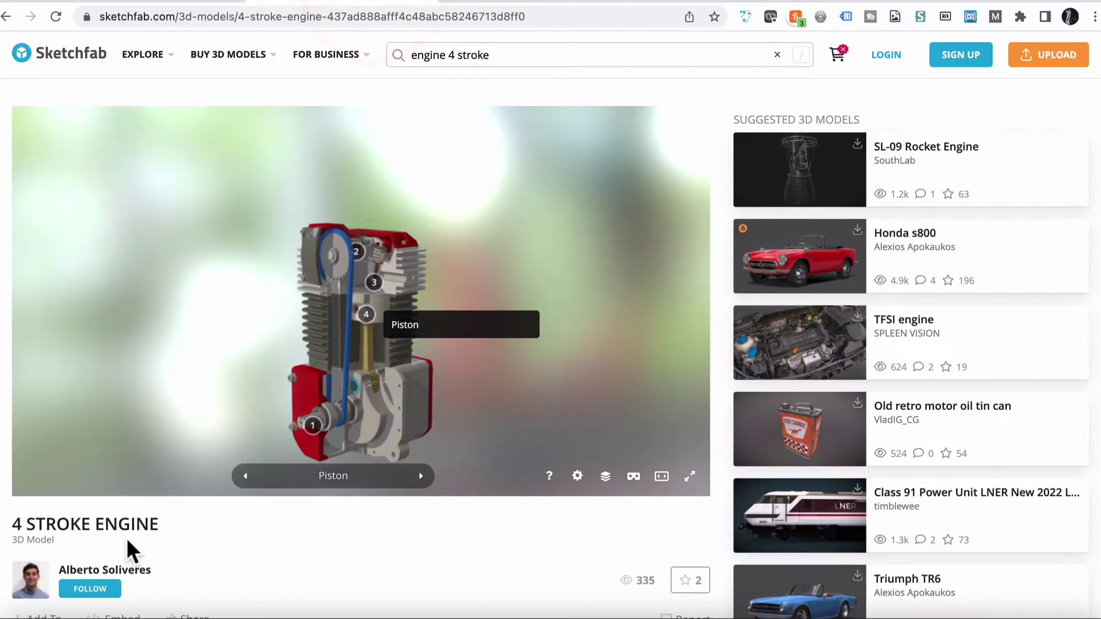
Copy the 4 STROKE ENGINE model's embed code from its Embed viewer dialog.
scroll(178, 530, "down", 2)
scroll(178, 531, "down", 1)
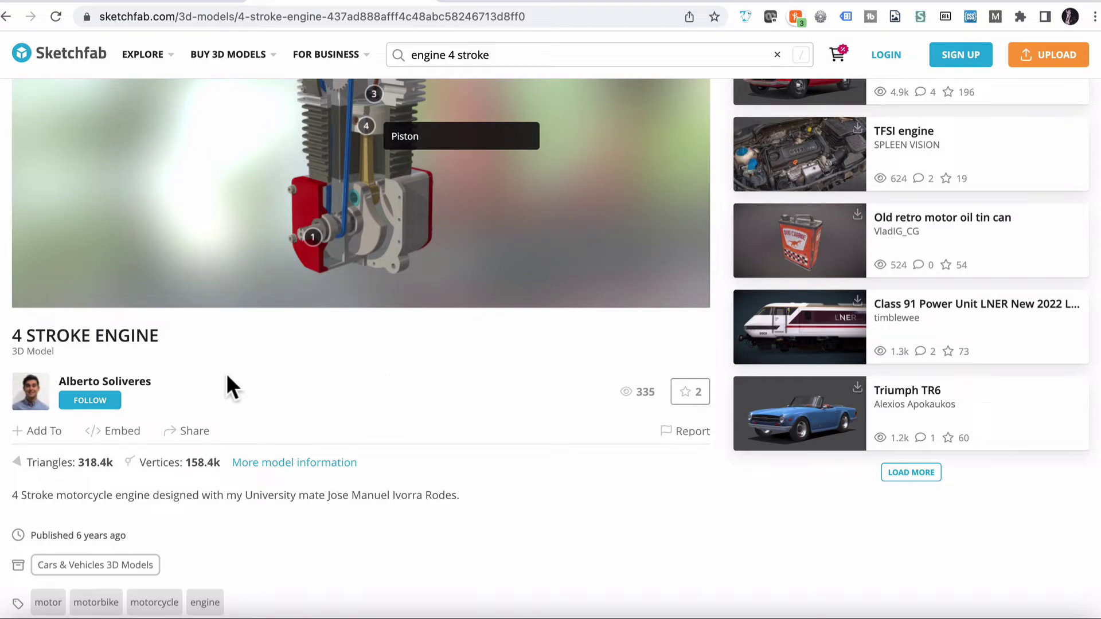
left_click(104, 435)
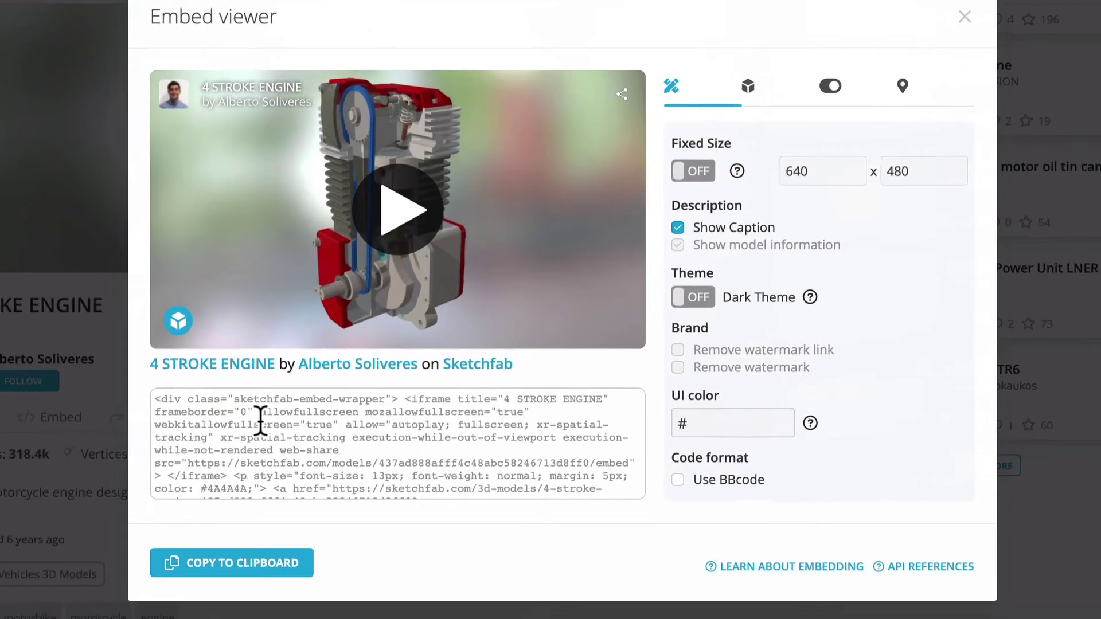
left_click(293, 434)
left_click(257, 553)
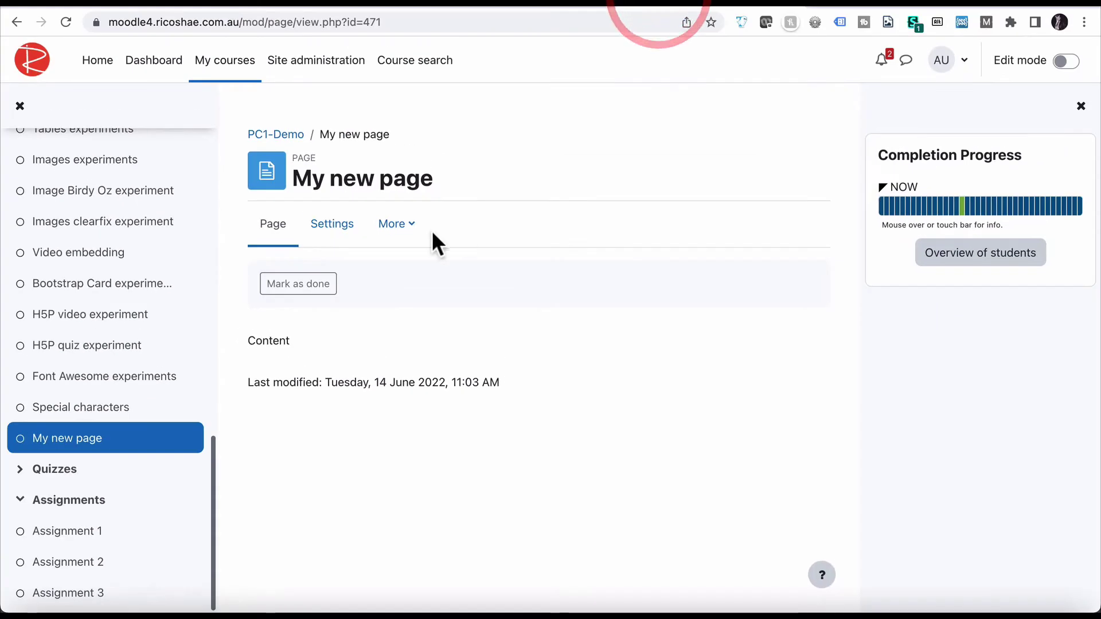
Edit My new page's settings and switch the Atto content editor to HTML source.
left_click(332, 225)
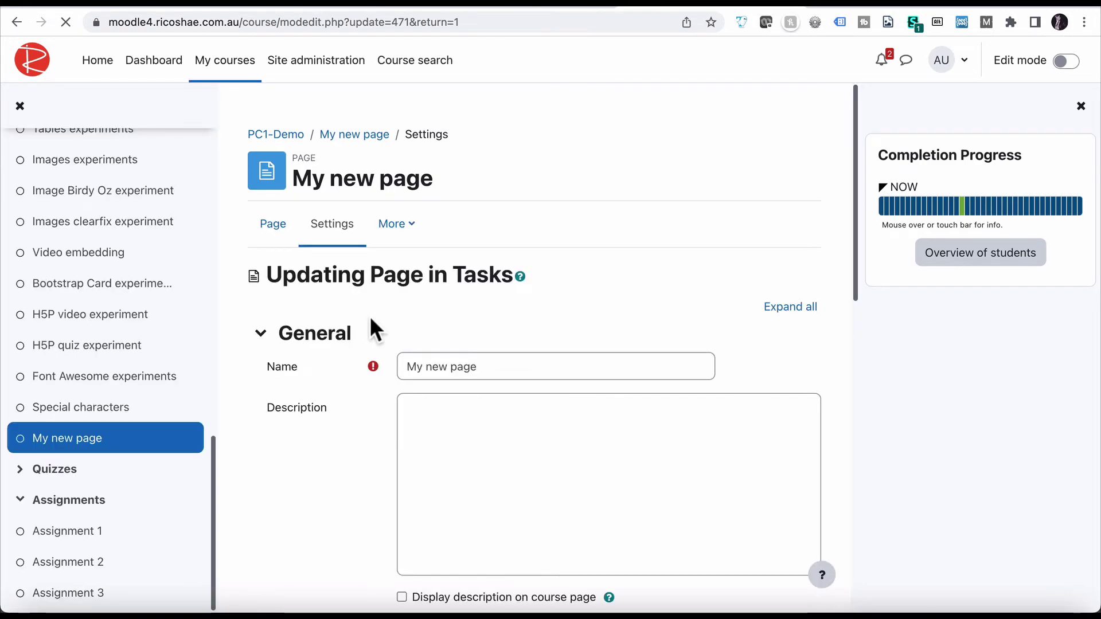
scroll(320, 507, "down", 4)
scroll(320, 507, "down", 3)
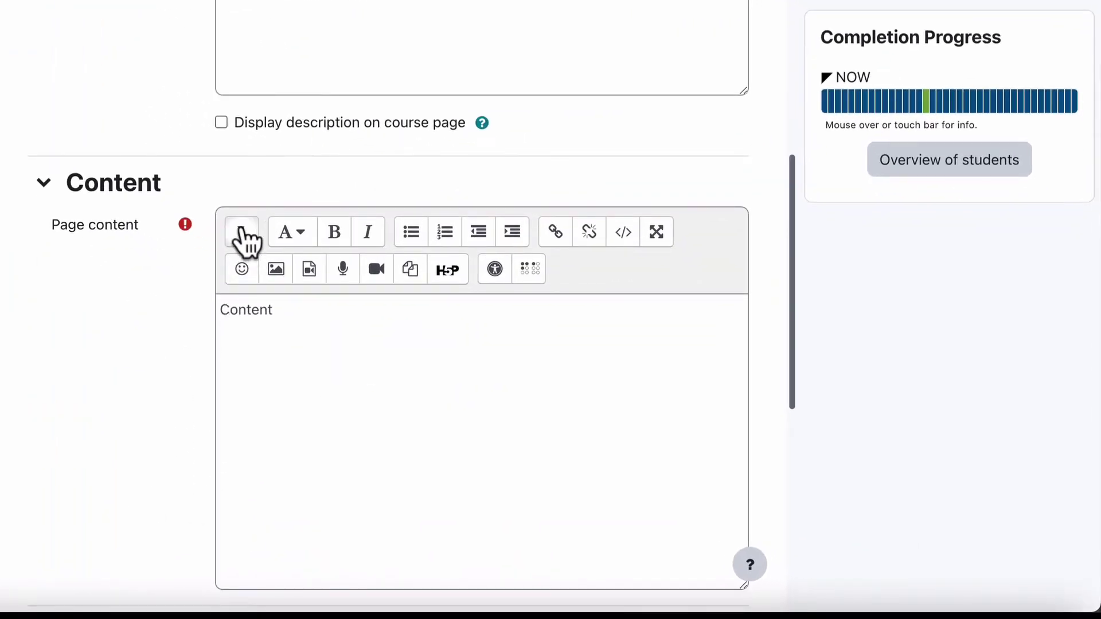
left_click(242, 233)
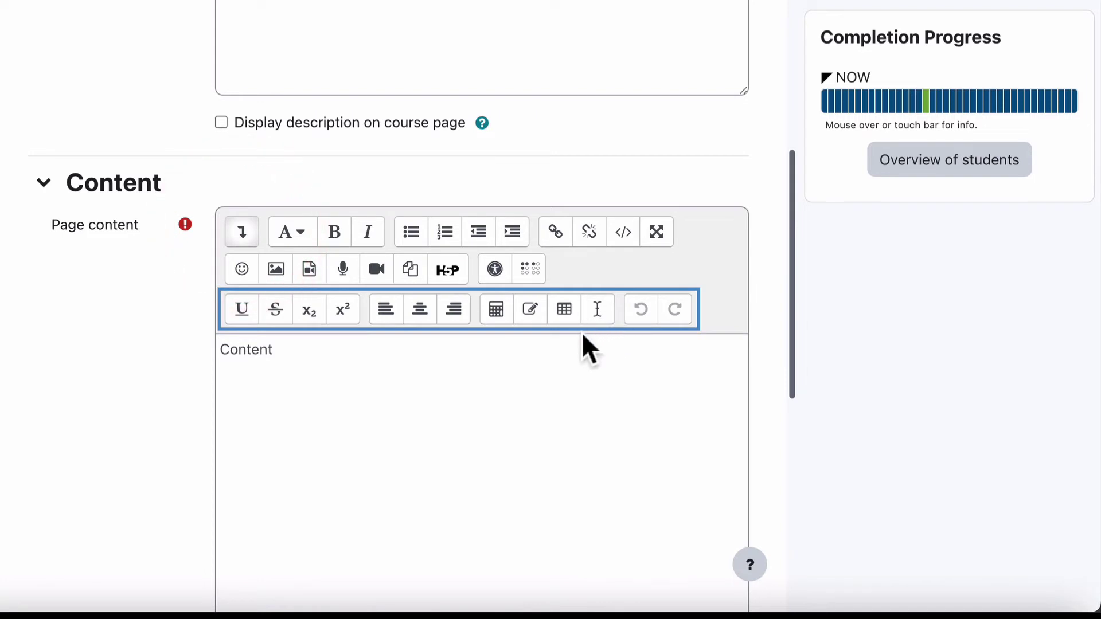
left_click(623, 232)
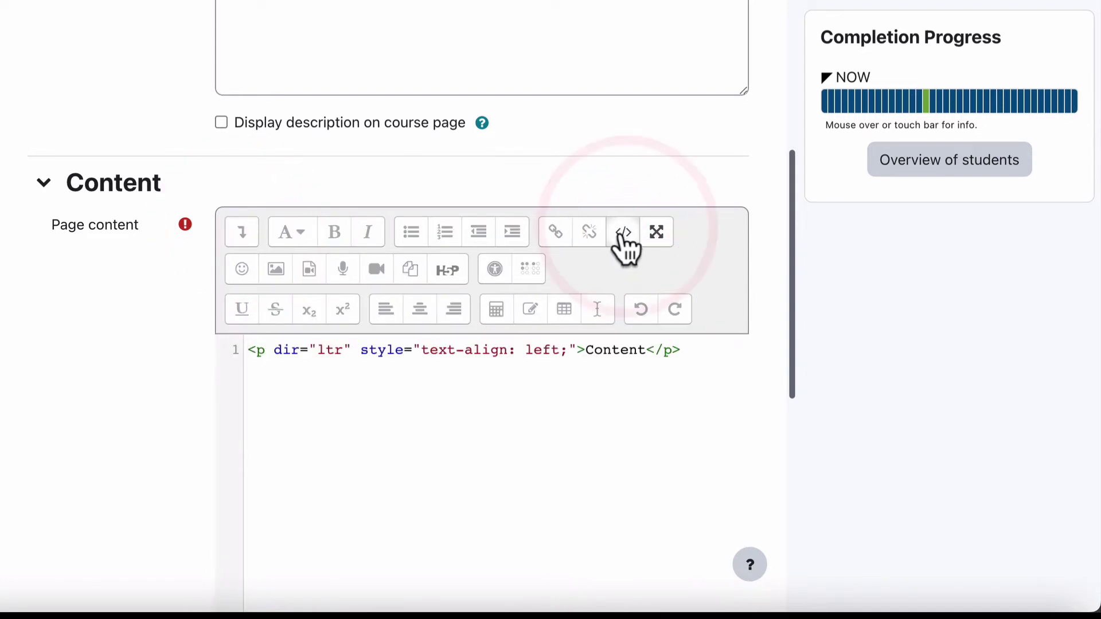
Replace the existing Content code with the Sketchfab embed code and save and display.
left_click_drag(690, 351, 49, 343)
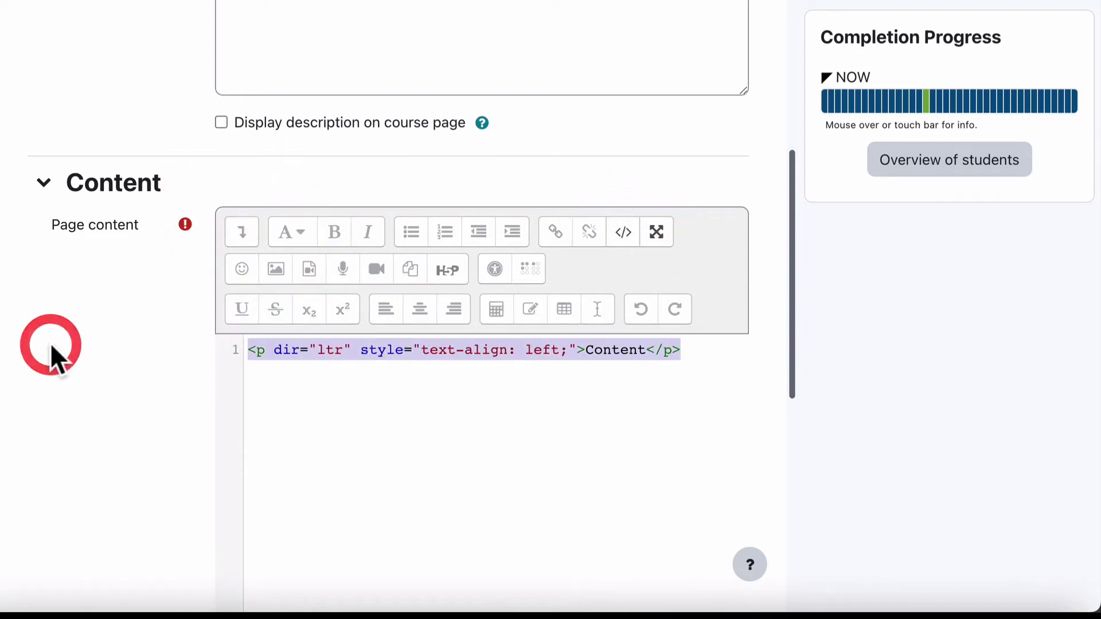
key("ctrl+v")
scroll(121, 396, "down", 10)
left_click(450, 472)
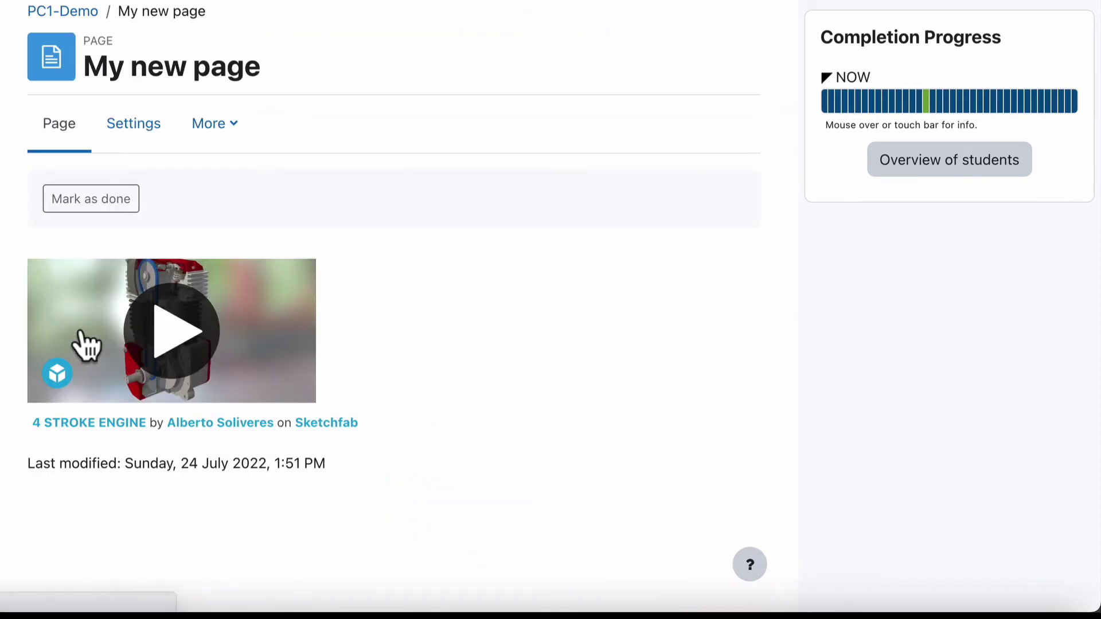
left_click(187, 343)
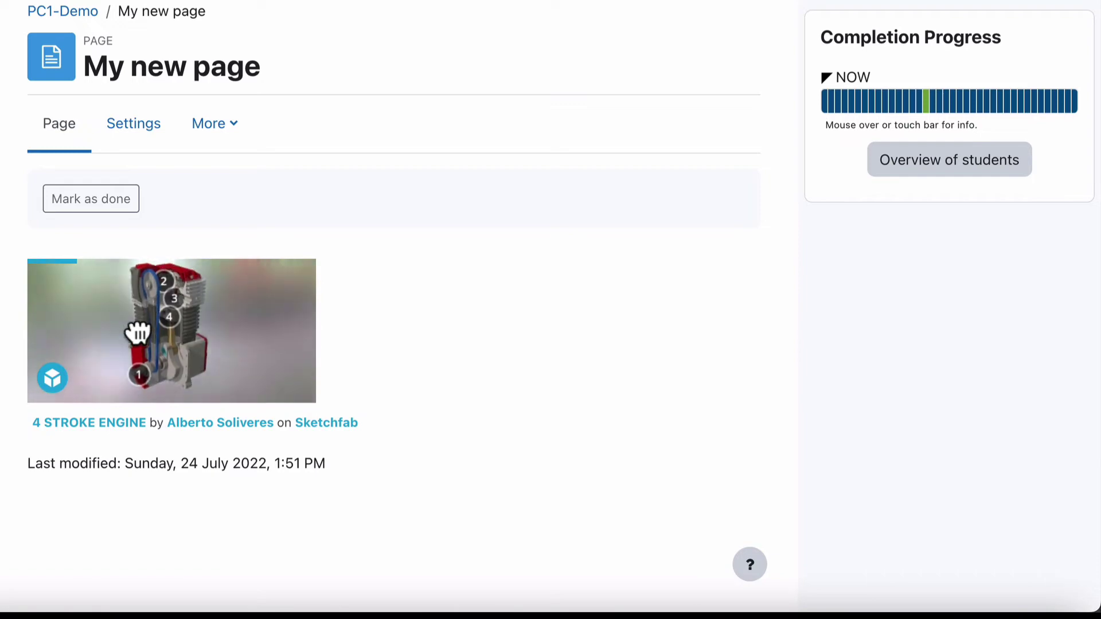
left_click_drag(138, 249, 214, 298)
left_click(366, 363)
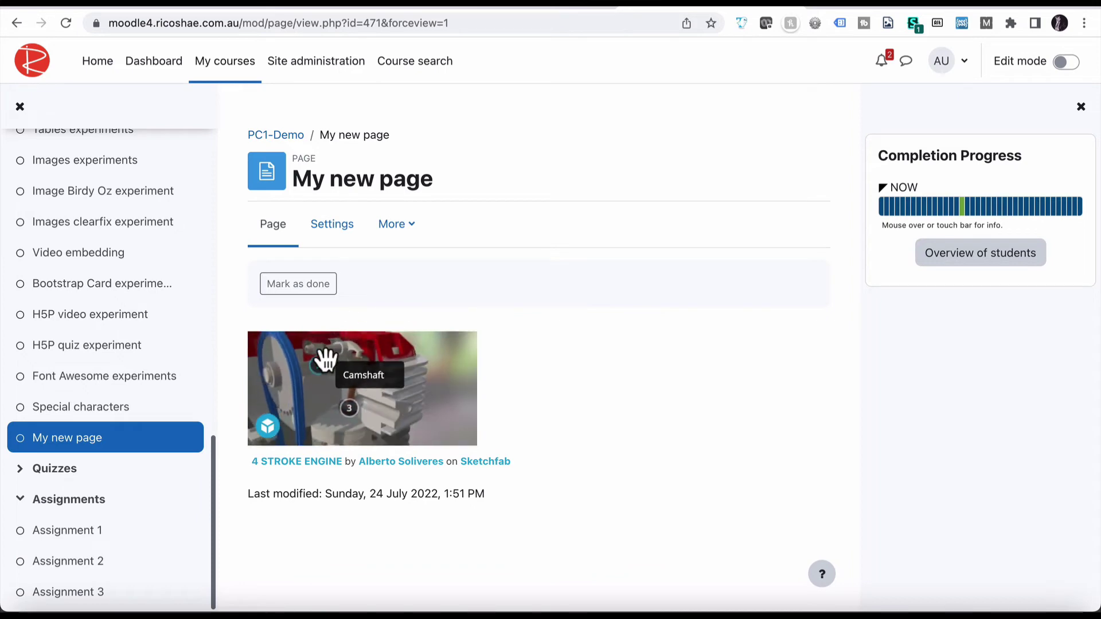
left_click(334, 356)
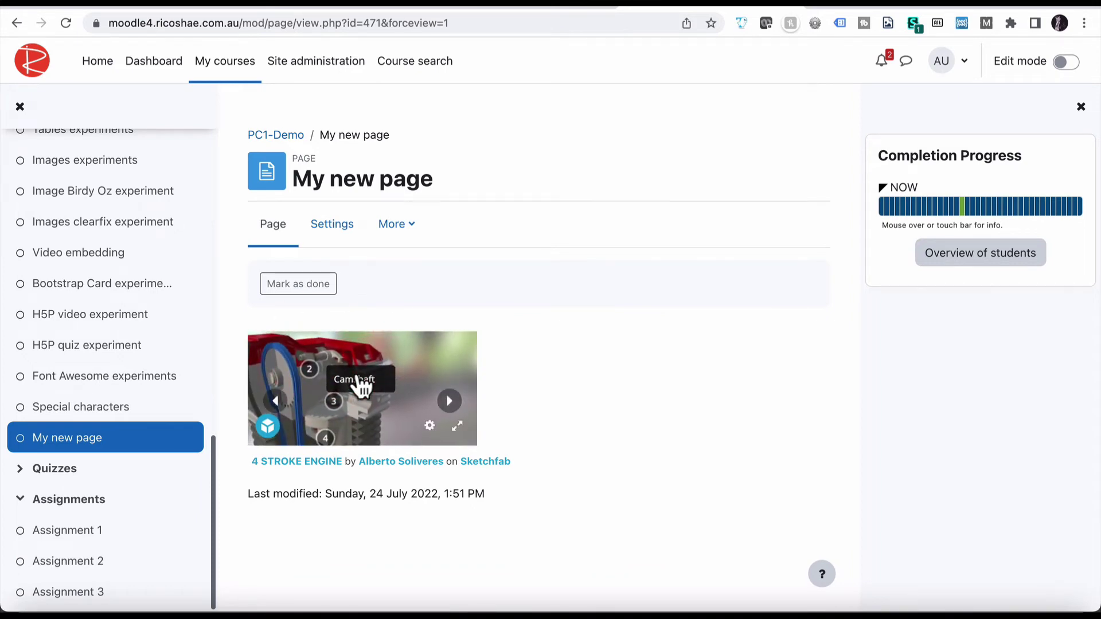
left_click(457, 426)
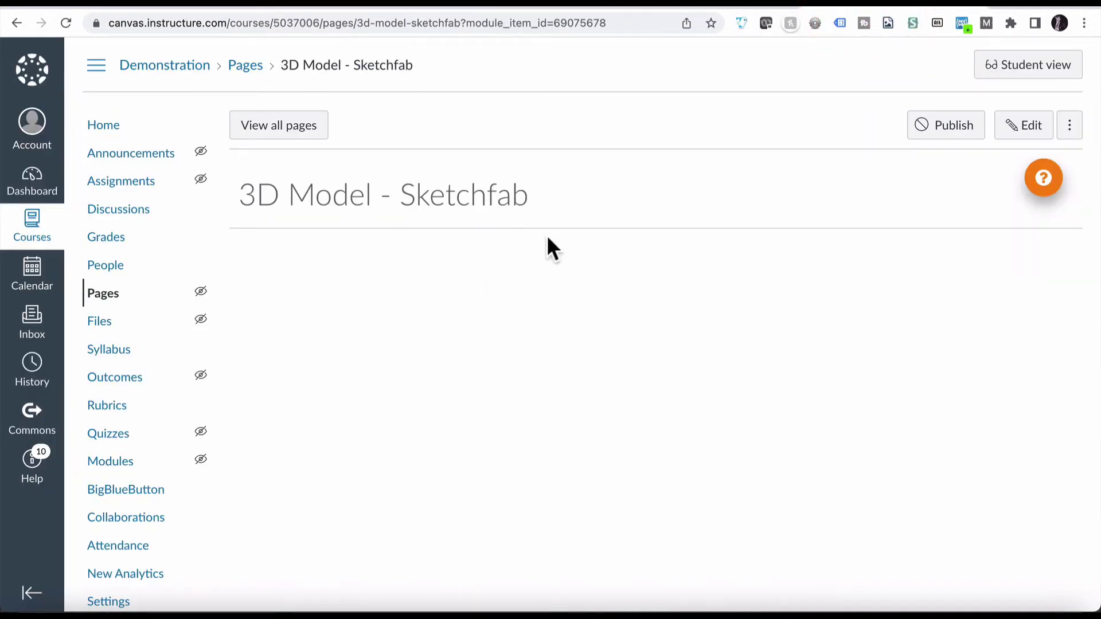
Paste the Sketchfab embed code into the Canvas page's HTML editor and save the page.
left_click(1025, 123)
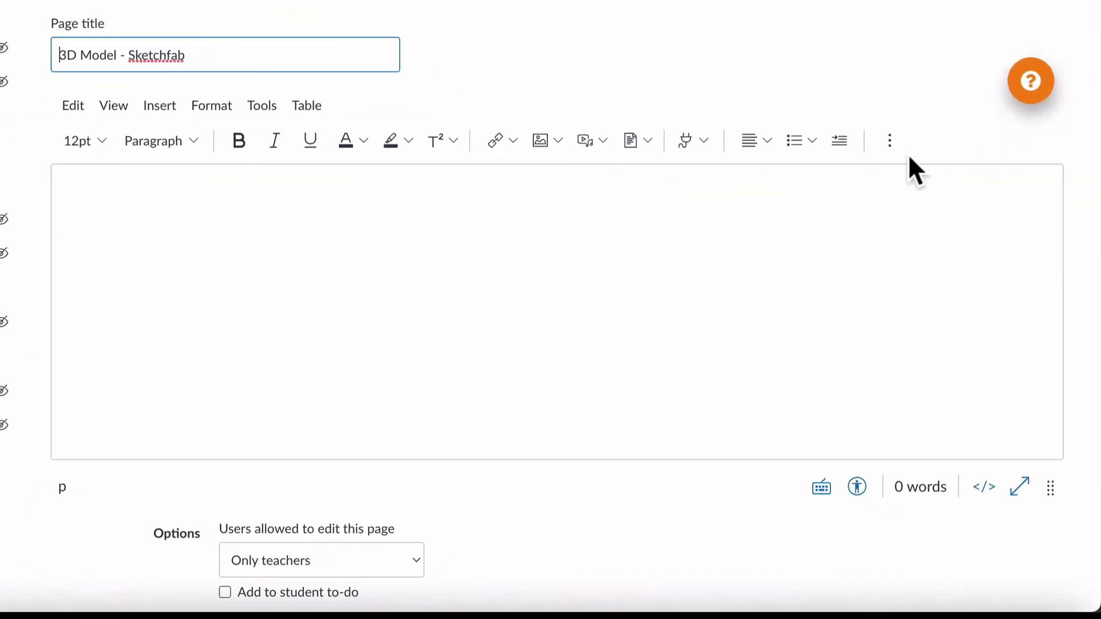
left_click(892, 138)
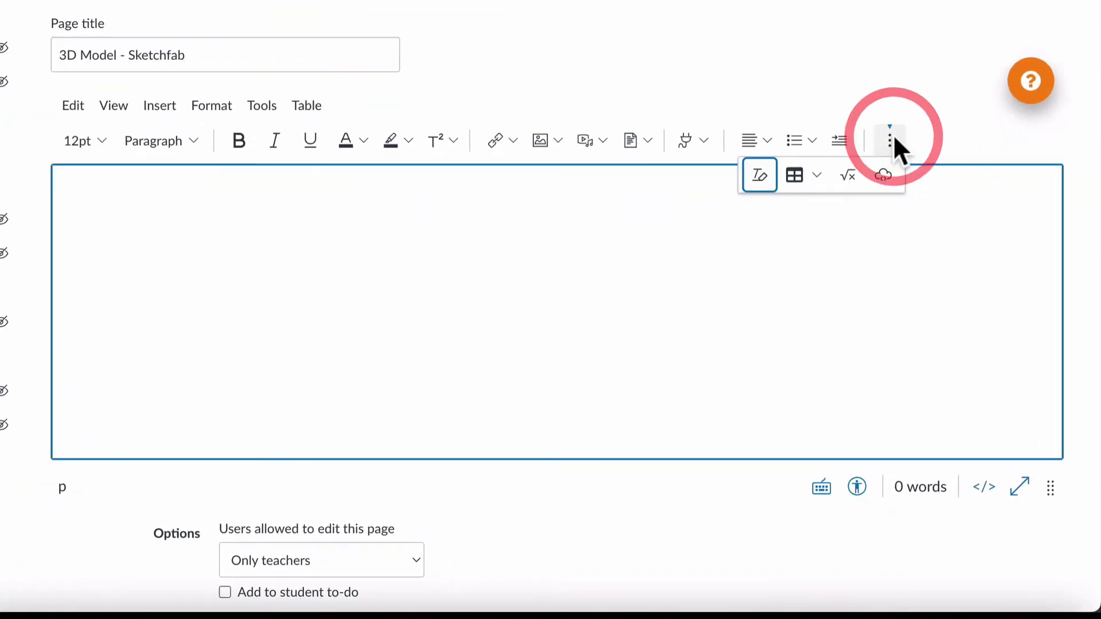
left_click(890, 136)
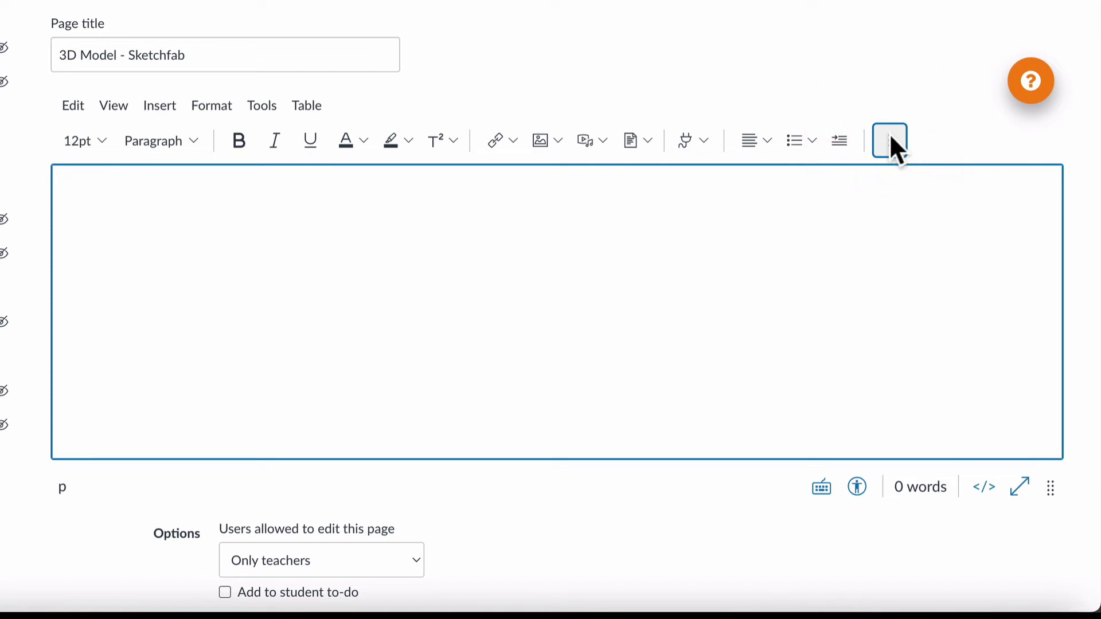
left_click(985, 487)
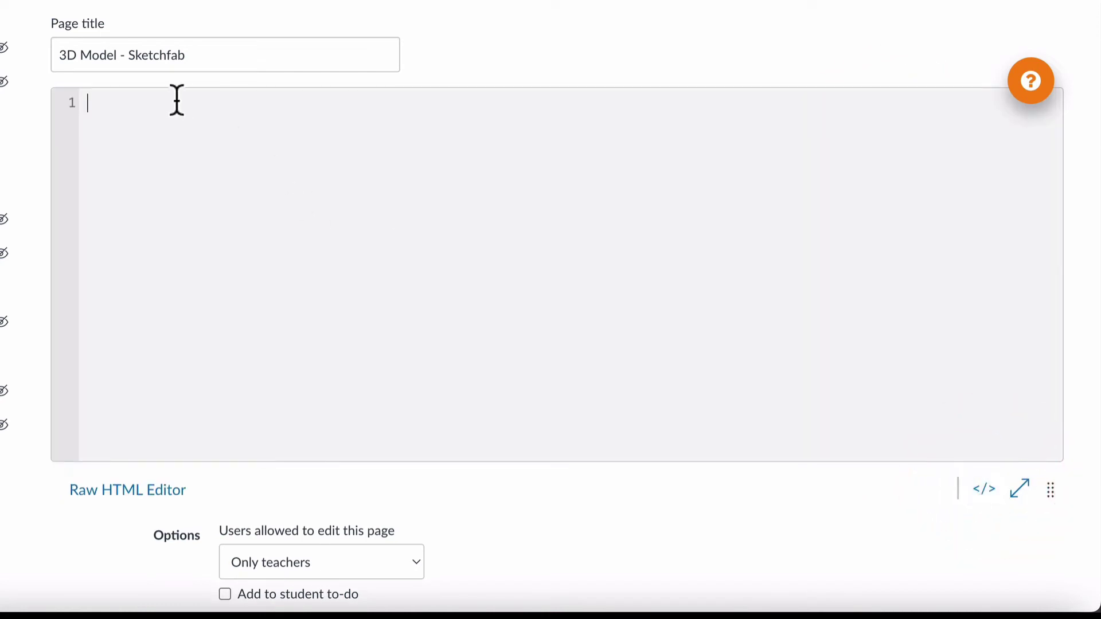
key("ctrl+v")
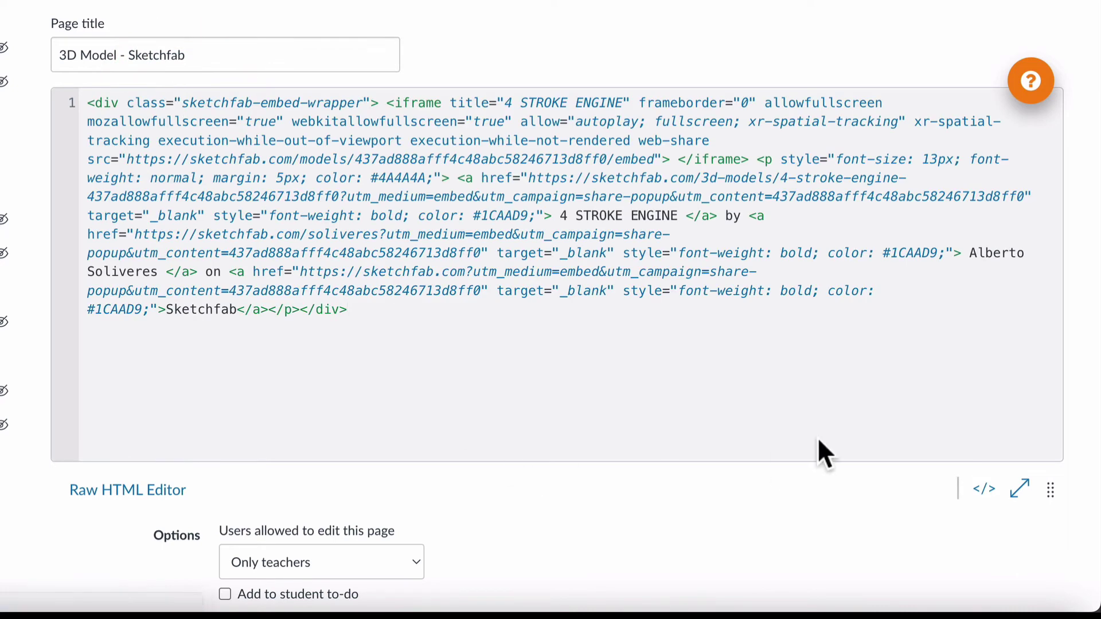
left_click(984, 489)
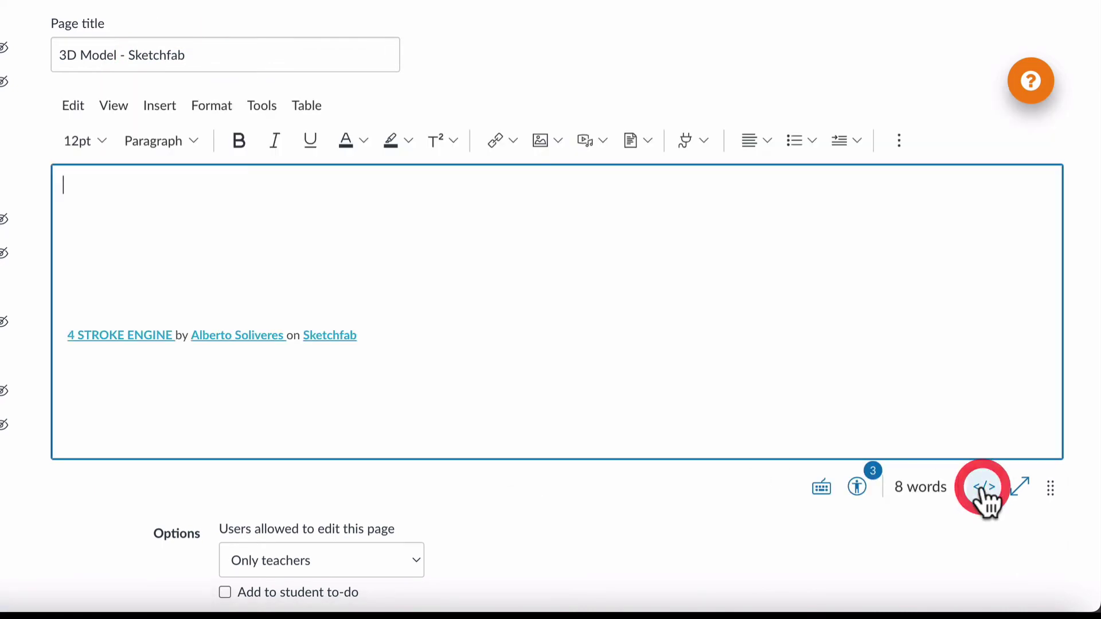
scroll(118, 560, "down", 2)
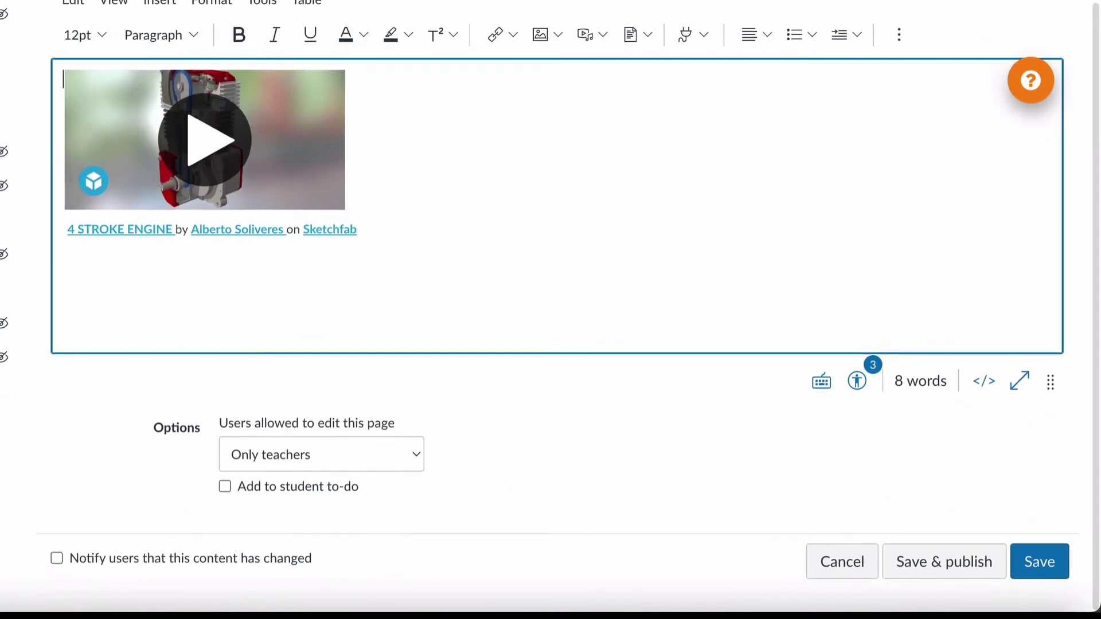
left_click(1044, 560)
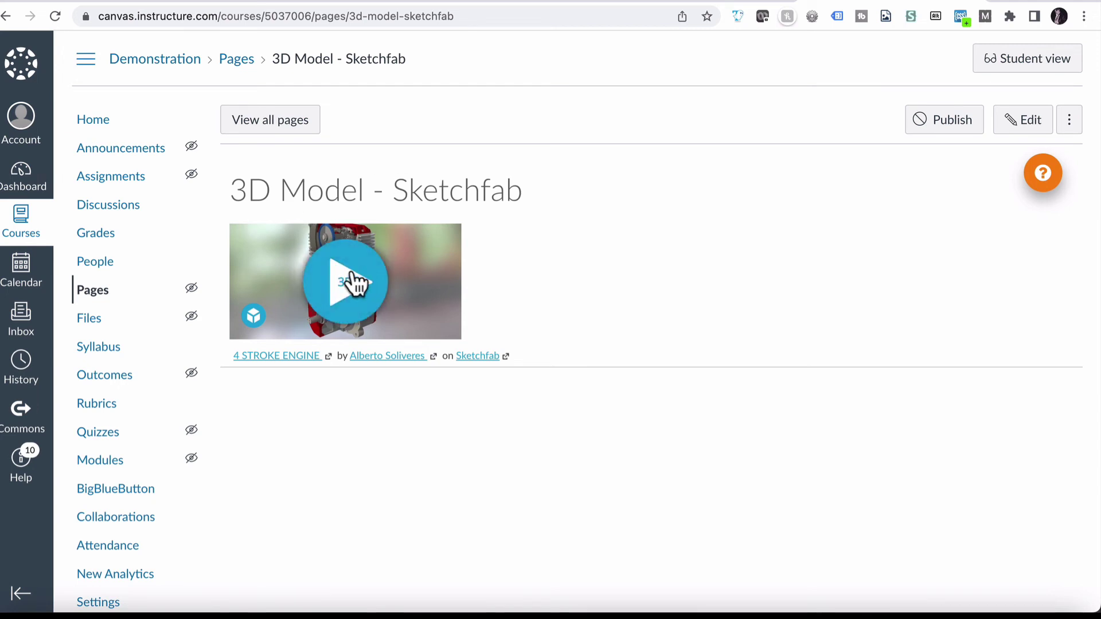
Load the embedded engine model on the Canvas page and rotate it to another angle.
left_click(351, 270)
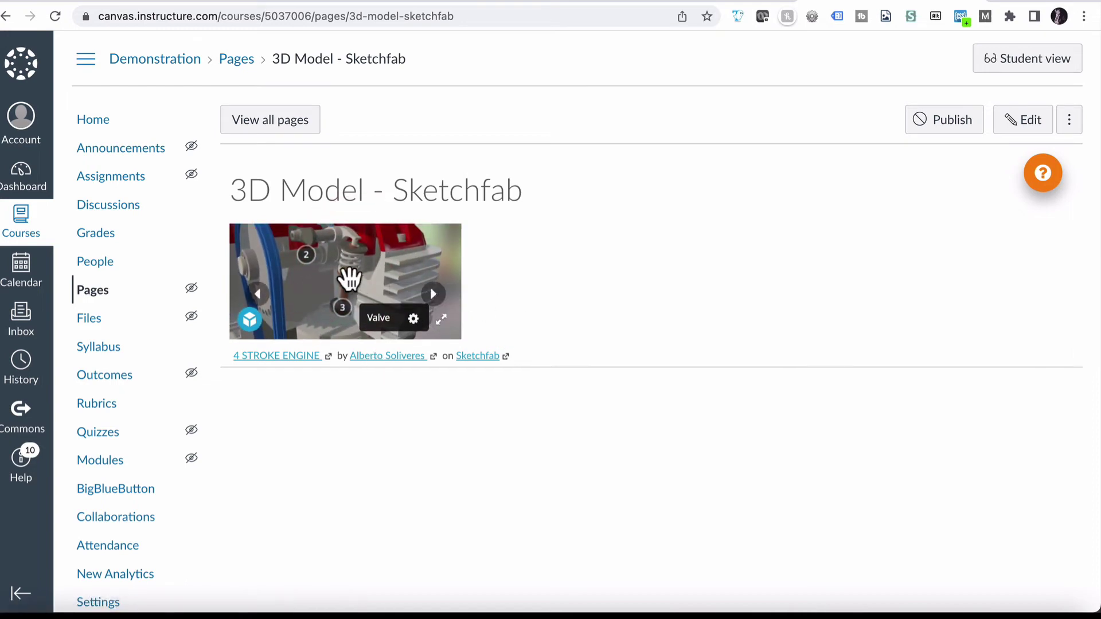
mouse_move(277, 270)
left_mouse_down()
mouse_move(371, 257)
mouse_move(321, 270)
mouse_move(263, 256)
mouse_move(376, 266)
mouse_move(301, 252)
left_mouse_up()
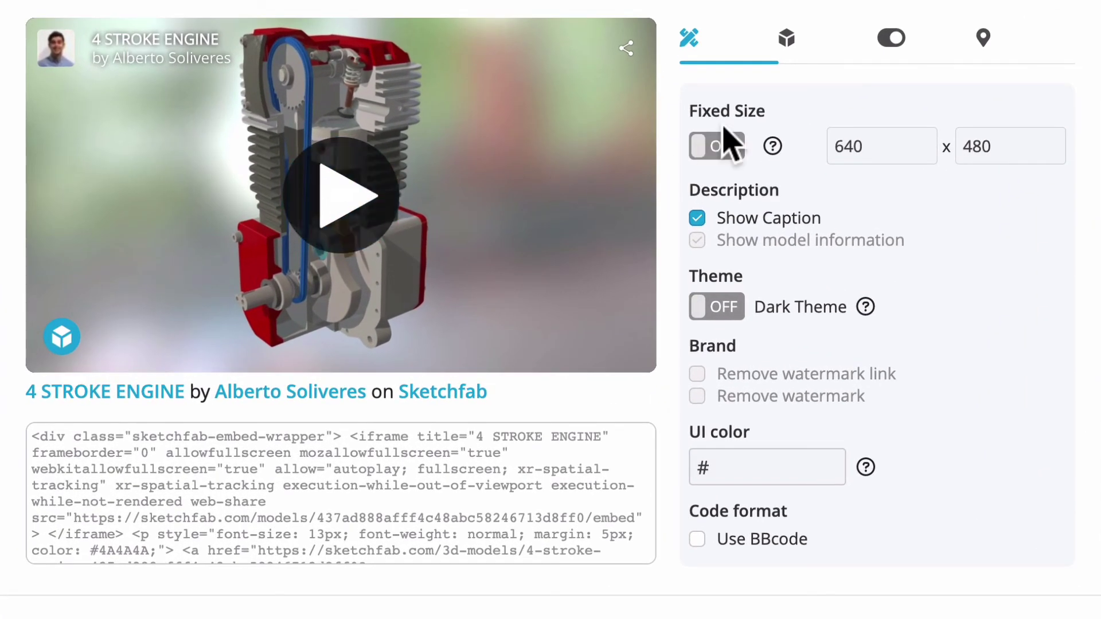
Turn on the embed's Fixed Size option at 640 × 480.
left_click_drag(870, 140, 828, 143)
left_click(711, 144)
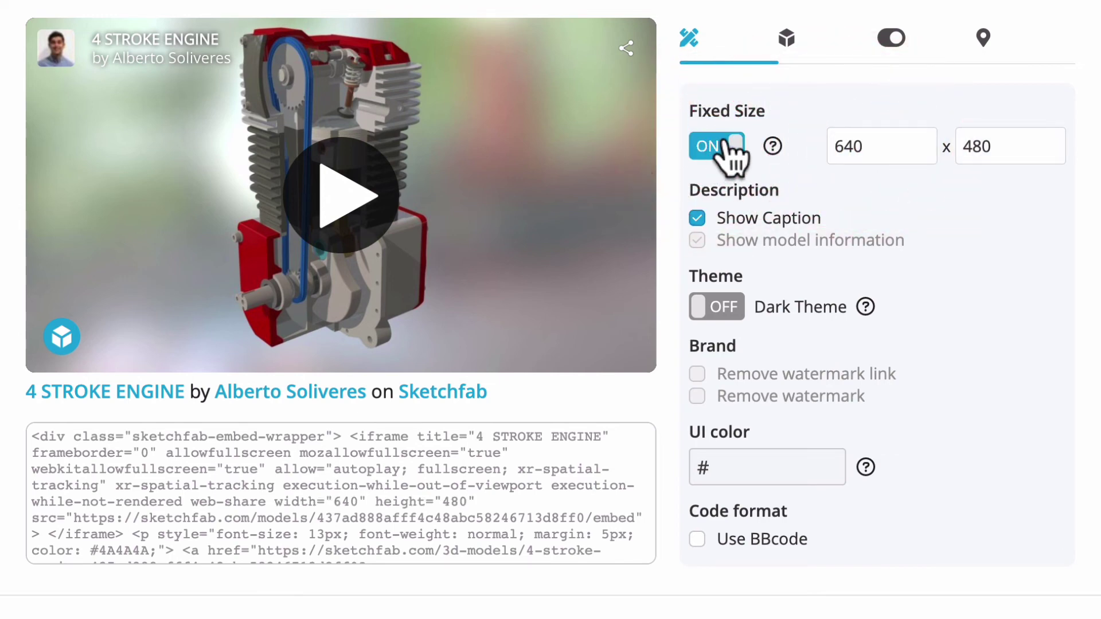
left_click(714, 147)
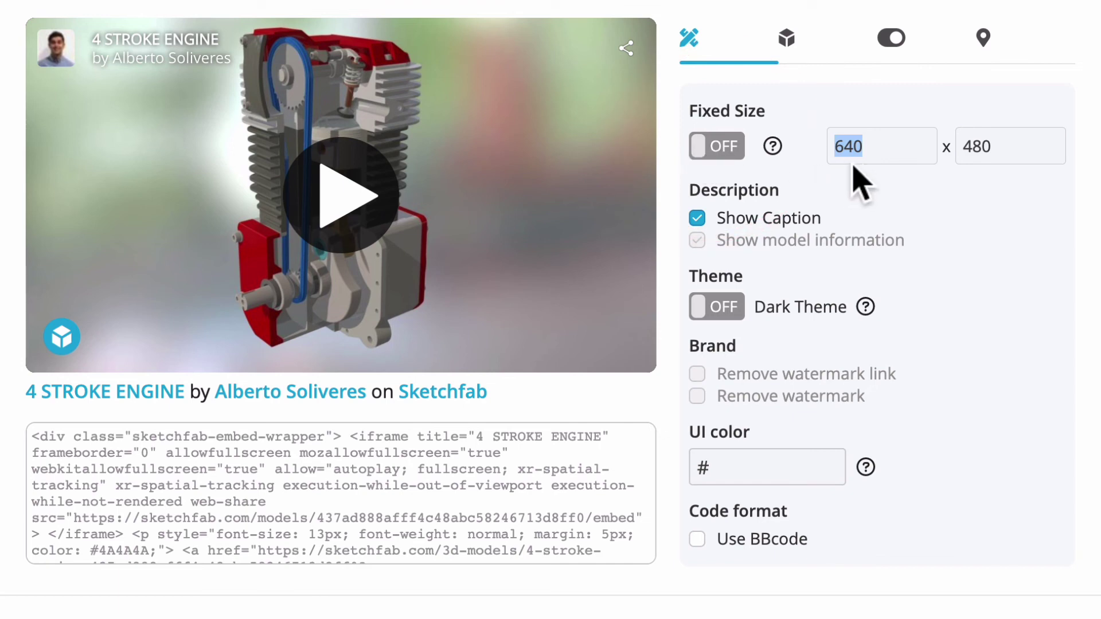
left_click(717, 148)
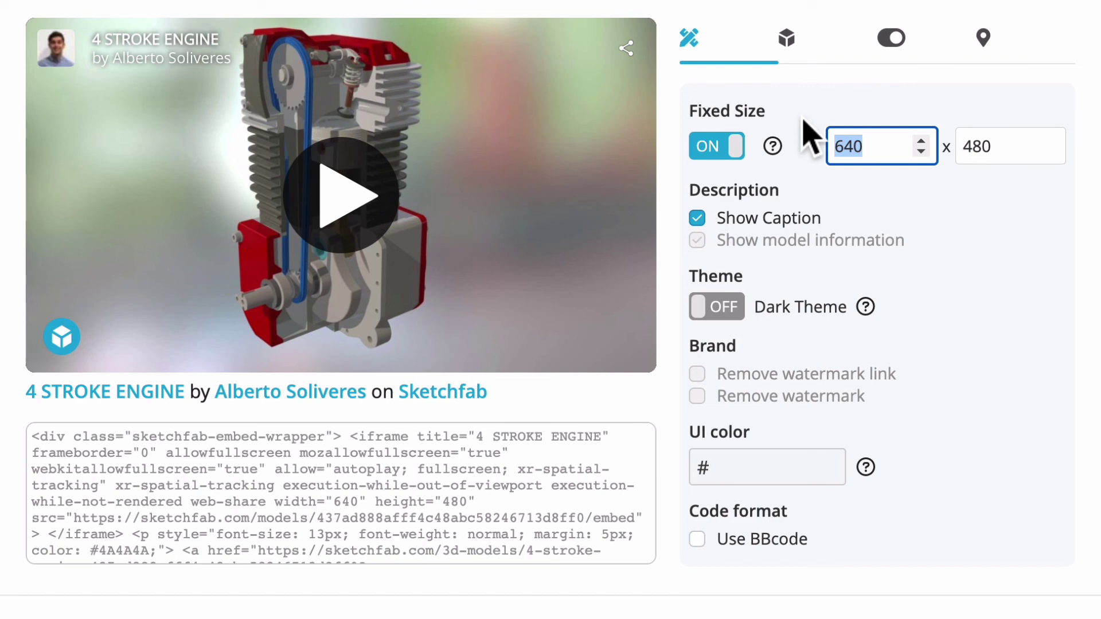
Try the Brand checkboxes, then close the Embed viewer dialog.
left_click(698, 374)
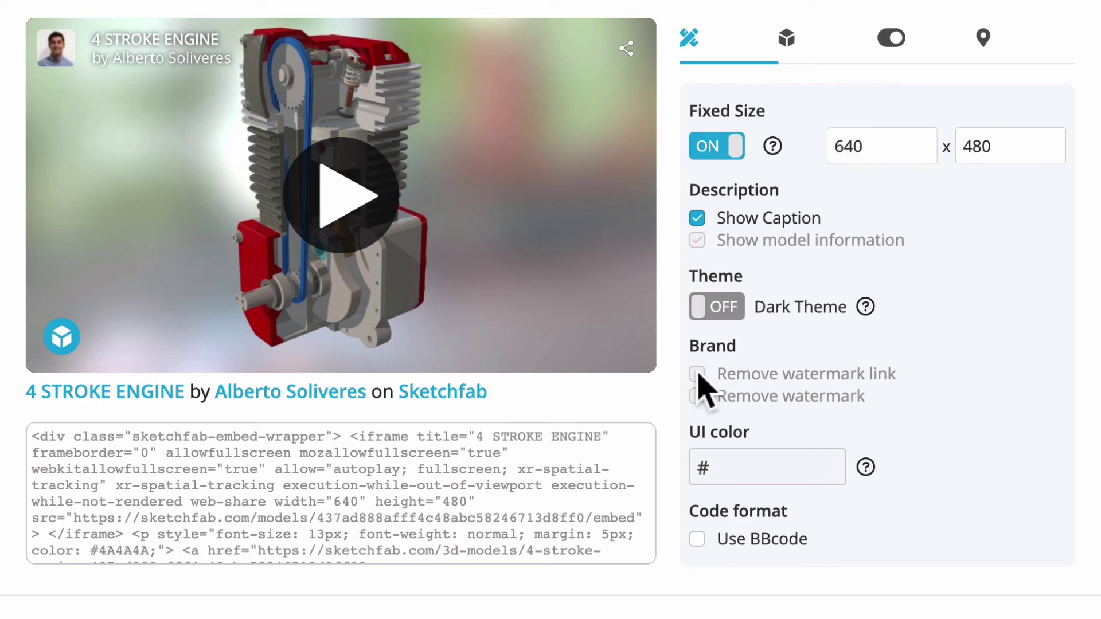
left_click(767, 345)
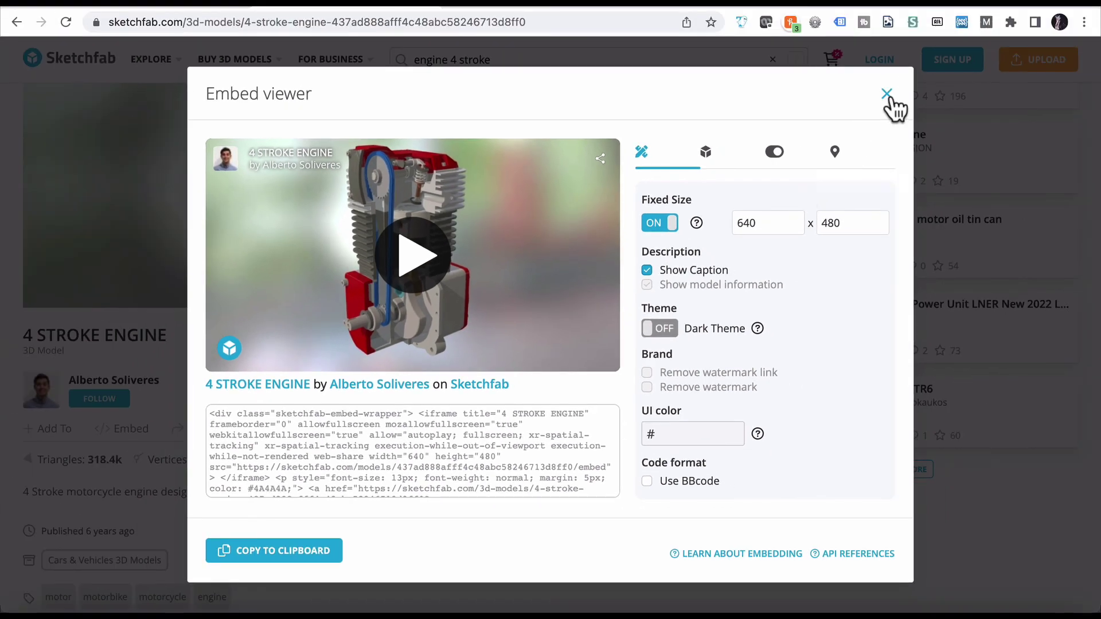
left_click(886, 93)
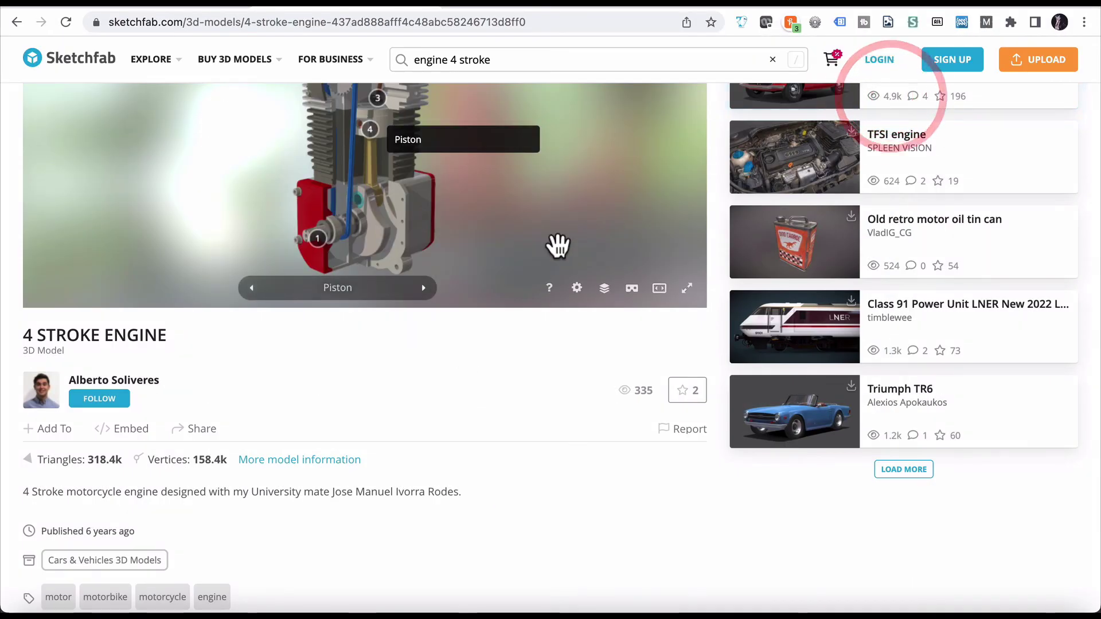
scroll(519, 283, "up", 3)
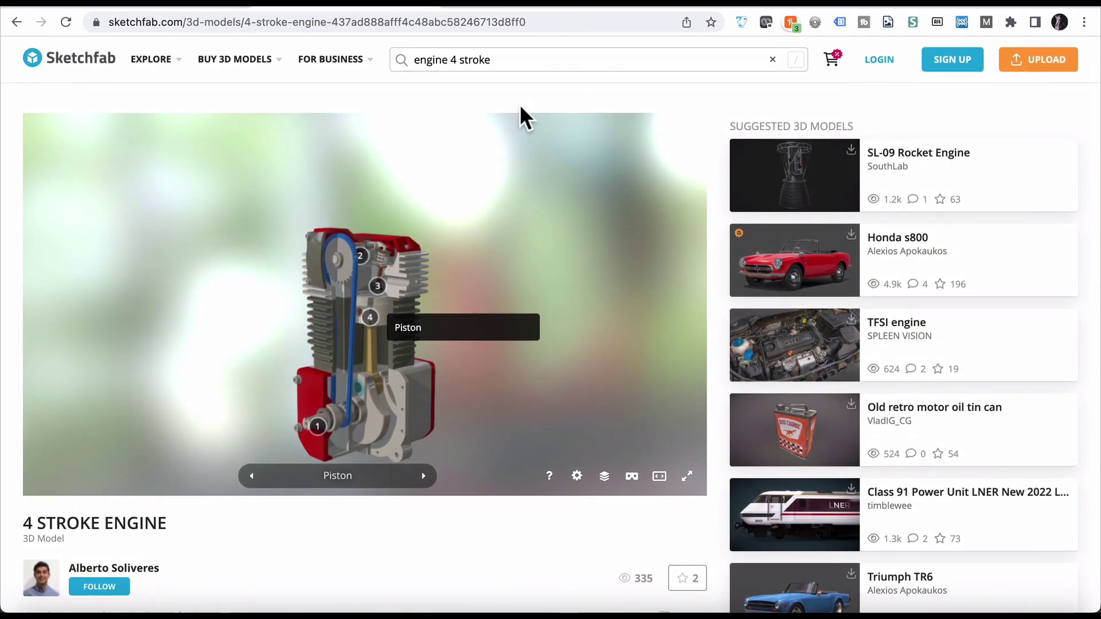
left_click(513, 94)
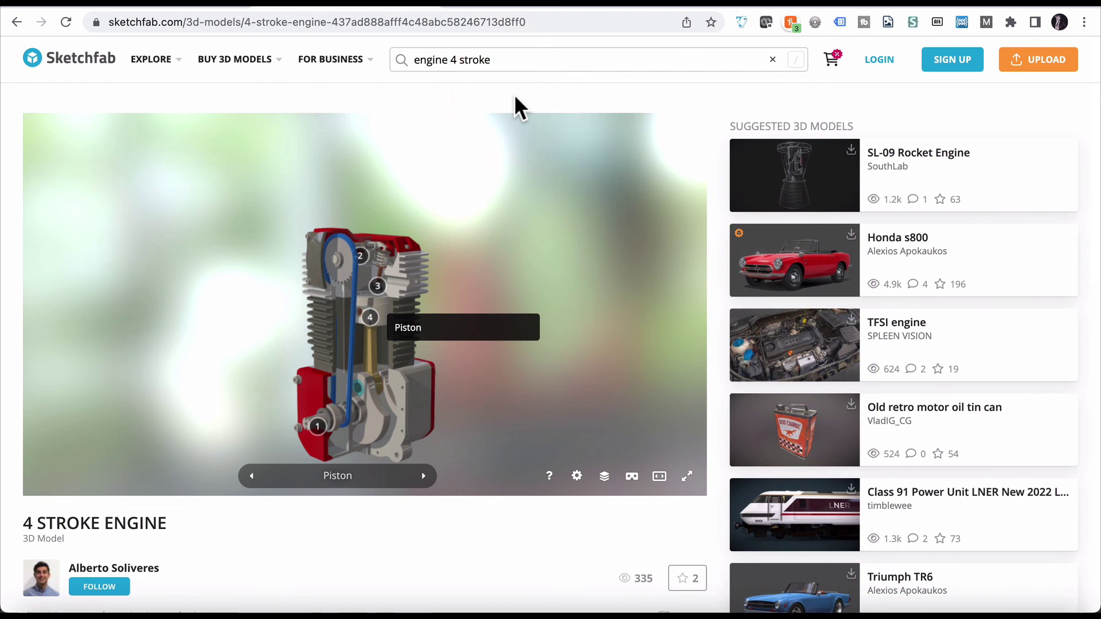